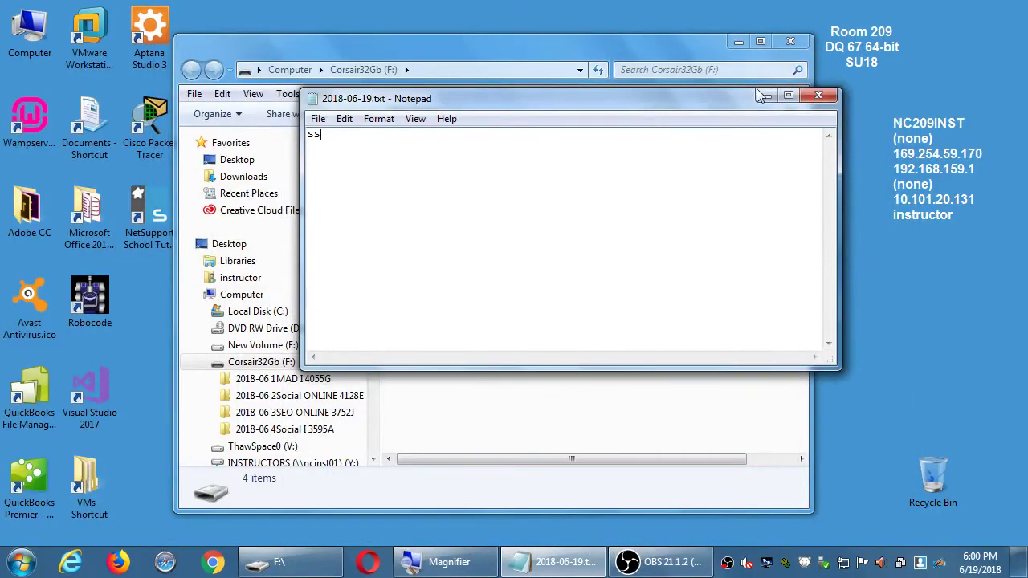
Minimize the Explorer window and select the stray 'ss' text in Notepad.
{"action": "left_click", "coordinate": [730, 41]}
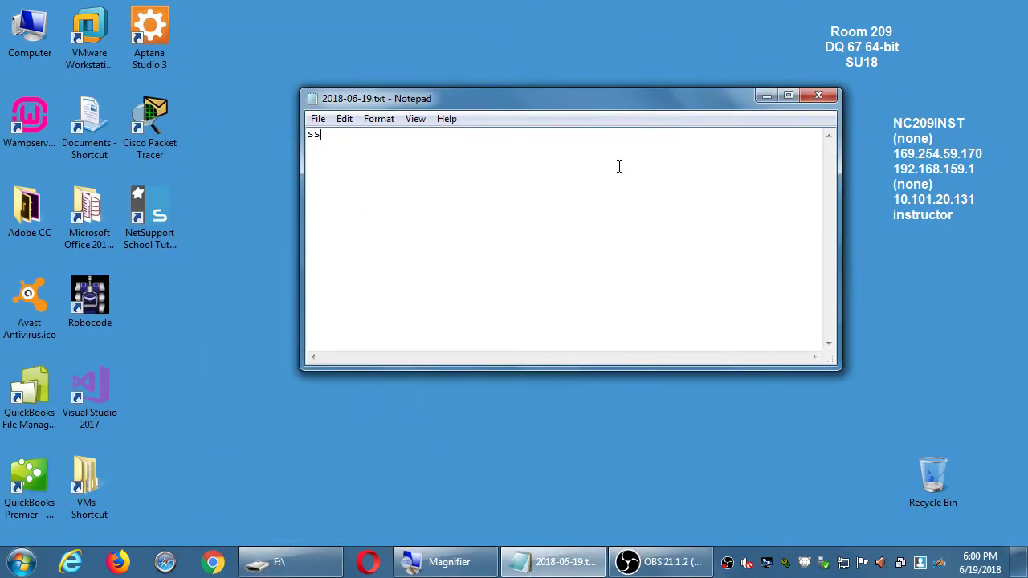
{"action": "left_click_drag", "start_coordinate": [365, 138], "coordinate": [286, 134]}
Delete the selected 'ss' so 2018-06-19.txt is completely empty.
{"action": "key", "text": "BackSpace"}
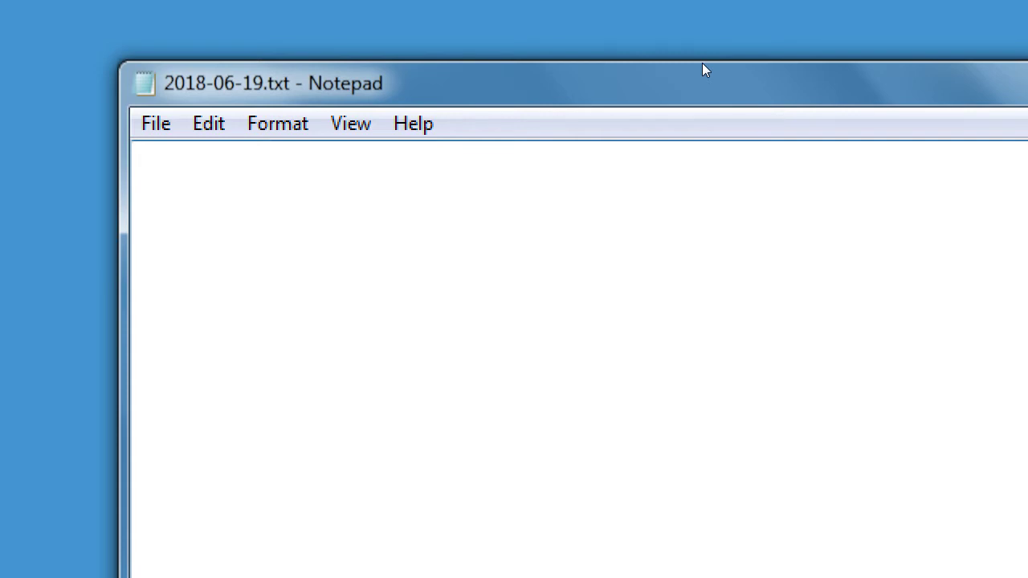
Type the title 'PLanning the CBDb (Comic Book Database) App', correcting typos along the way.
{"action": "type", "text": "PLanning the C"}
{"action": "key", "text": "Menu"}
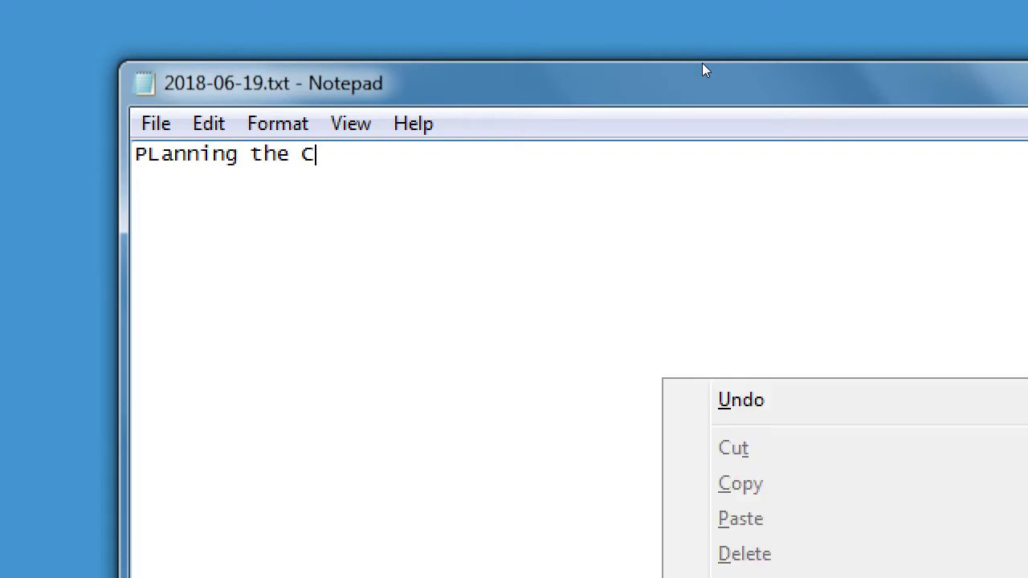
{"action": "key", "text": "Escape"}
{"action": "type", "text": "b"}
{"action": "key", "text": "BackSpace"}
{"action": "type", "text": "B"}
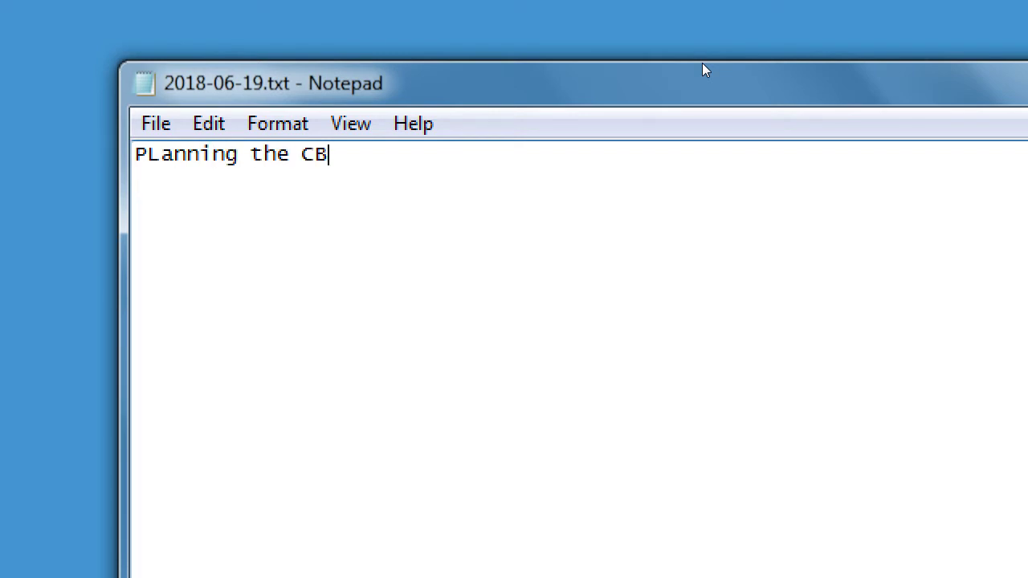
{"action": "type", "text": "Db (Com"}
{"action": "key", "text": "BackSpace"}
{"action": "type", "text": "omic Book Dat"}
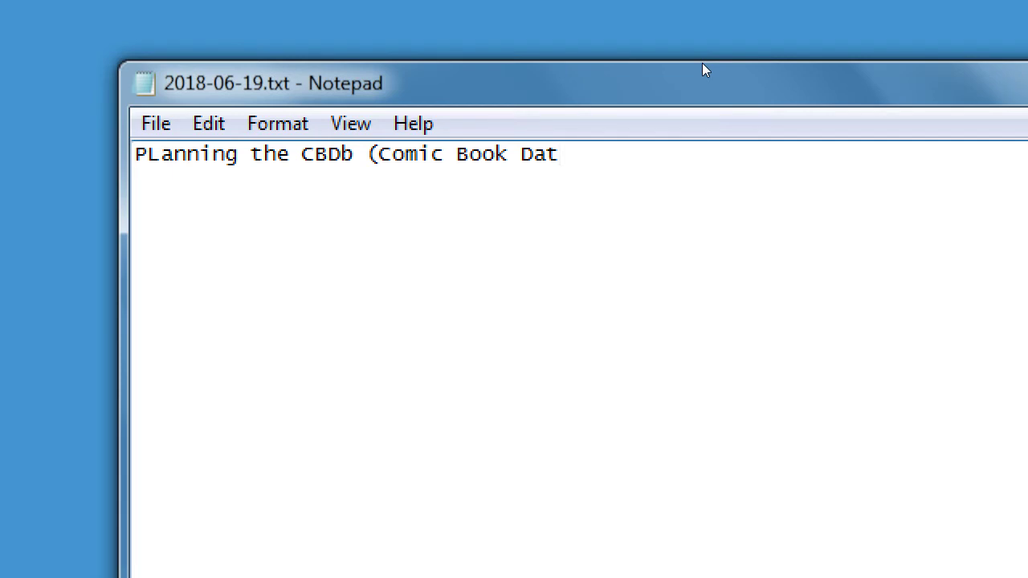
{"action": "type", "text": "abase) App"}
Start an indented line under the title beginning 'Big Idea'.
{"action": "key", "text": "Return"}
{"action": "key", "text": "Tab"}
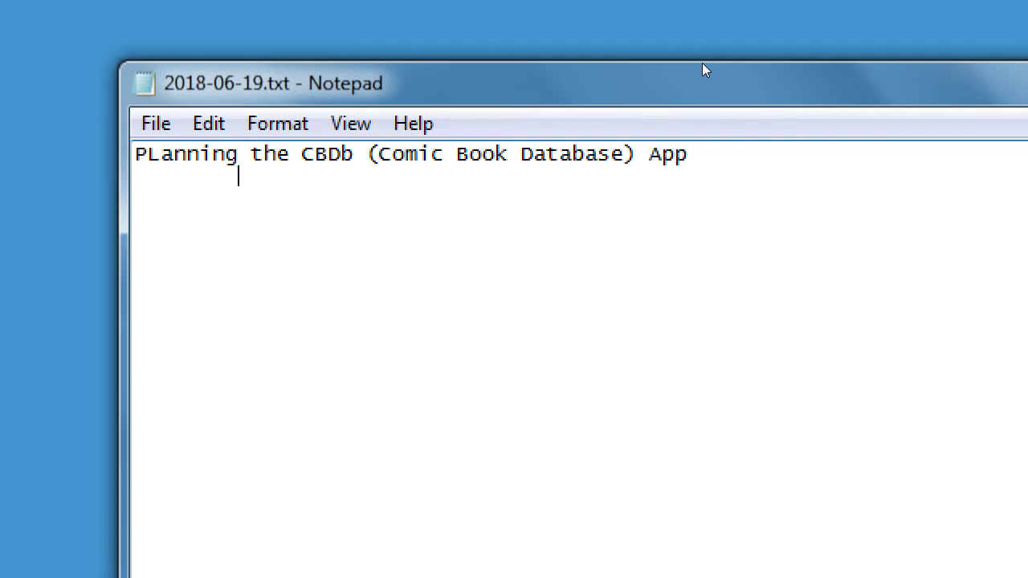
{"action": "type", "text": "Big Idewa"}
Finish 'Big Idea: An app to save a comic book collection' with an indented '(an inventory tracking system)' line, then a blank line.
{"action": "key", "text": "BackSpace"}
{"action": "key", "text": "BackSpace"}
{"action": "type", "text": "a: "}
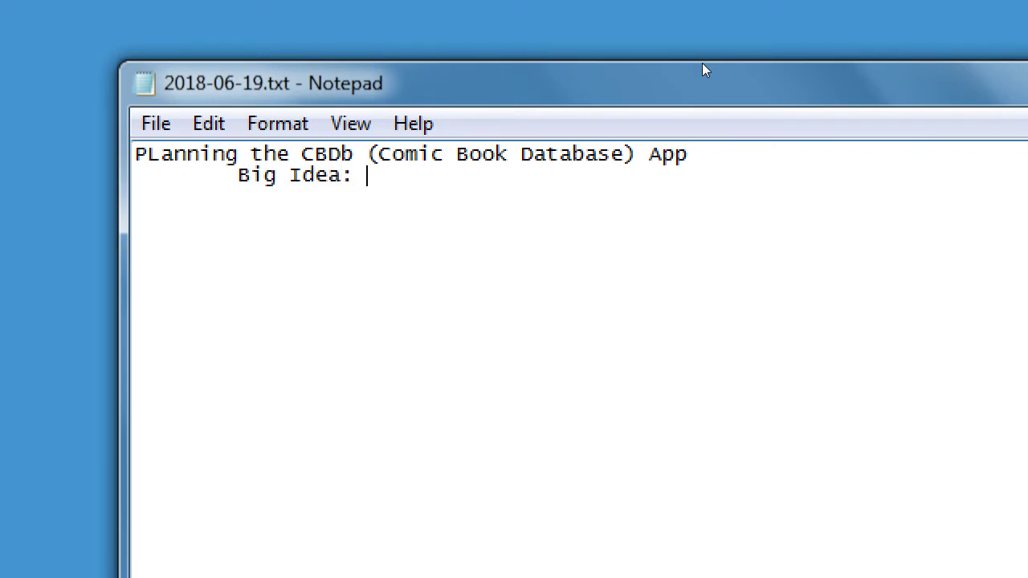
{"action": "type", "text": "An app to save "}
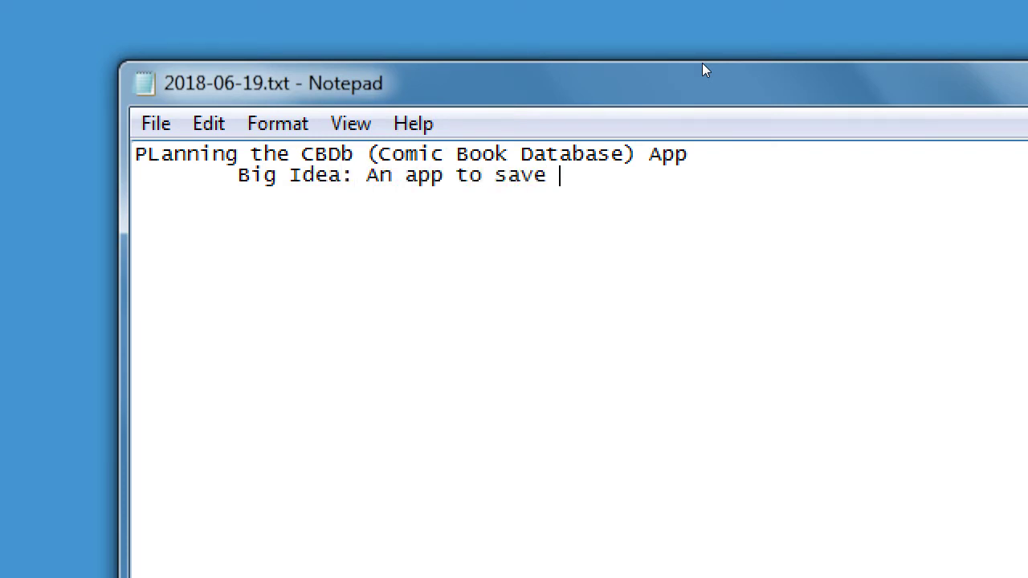
{"action": "type", "text": "a comic book collect"}
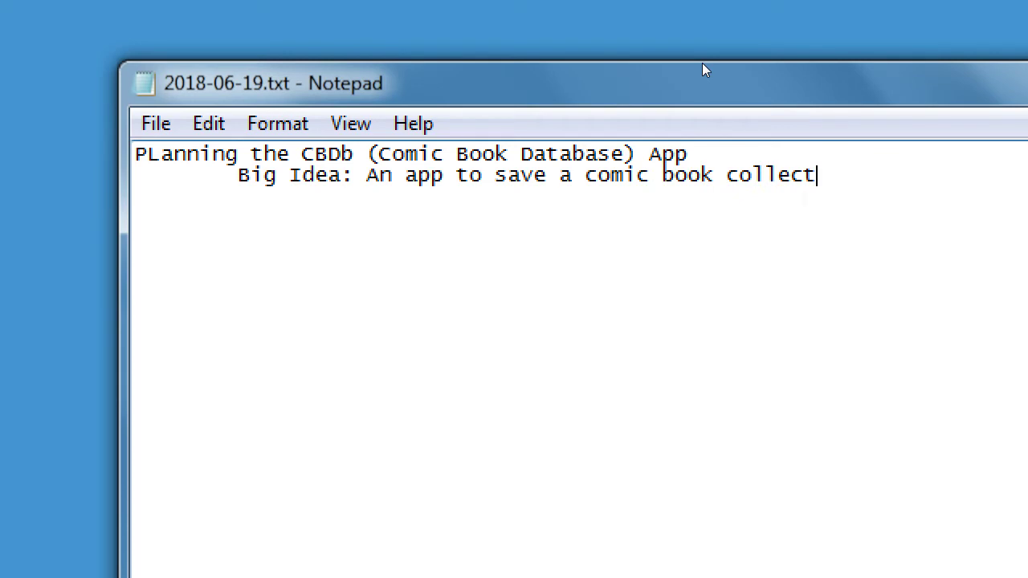
{"action": "type", "text": "ion"}
{"action": "key", "text": "Return"}
{"action": "key", "text": "Tab"}
{"action": "type", "text": "(an i"}
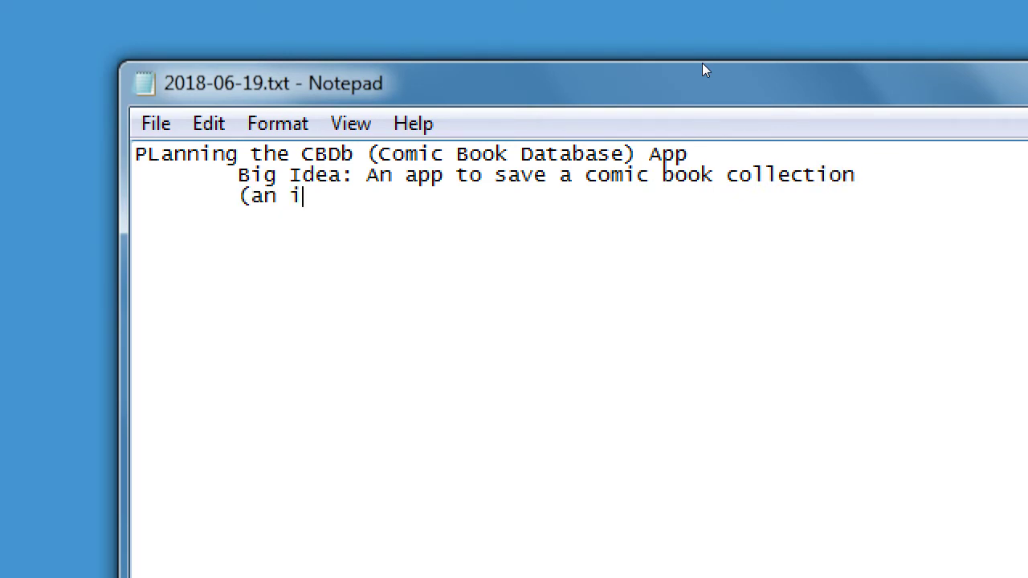
{"action": "type", "text": "nventory tracking system)"}
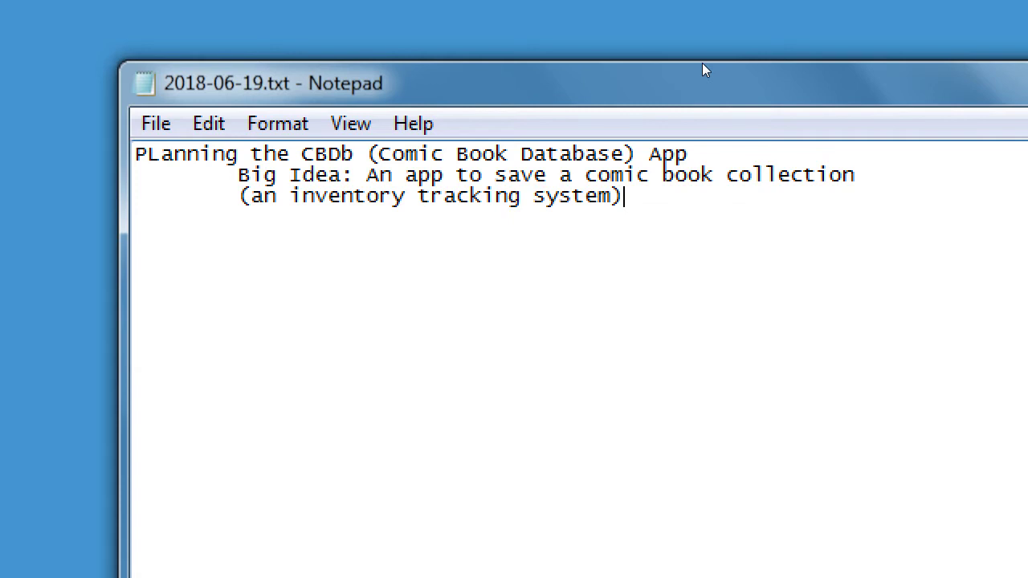
{"action": "key", "text": "Return"}
{"action": "key", "text": "Return"}
List the fields Title, Characters, Date, Author and ISBN, each on its own line.
{"action": "type", "text": "Title"}
{"action": "key", "text": "Return"}
{"action": "type", "text": "Characters"}
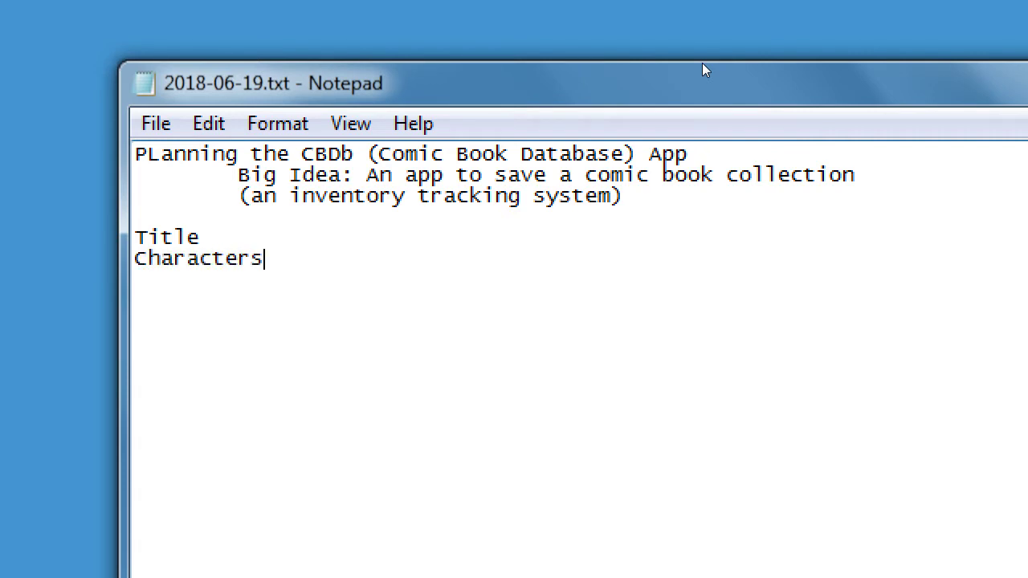
{"action": "key", "text": "Return"}
{"action": "type", "text": "Date"}
{"action": "key", "text": "Return"}
{"action": "type", "text": "Author"}
{"action": "key", "text": "Return"}
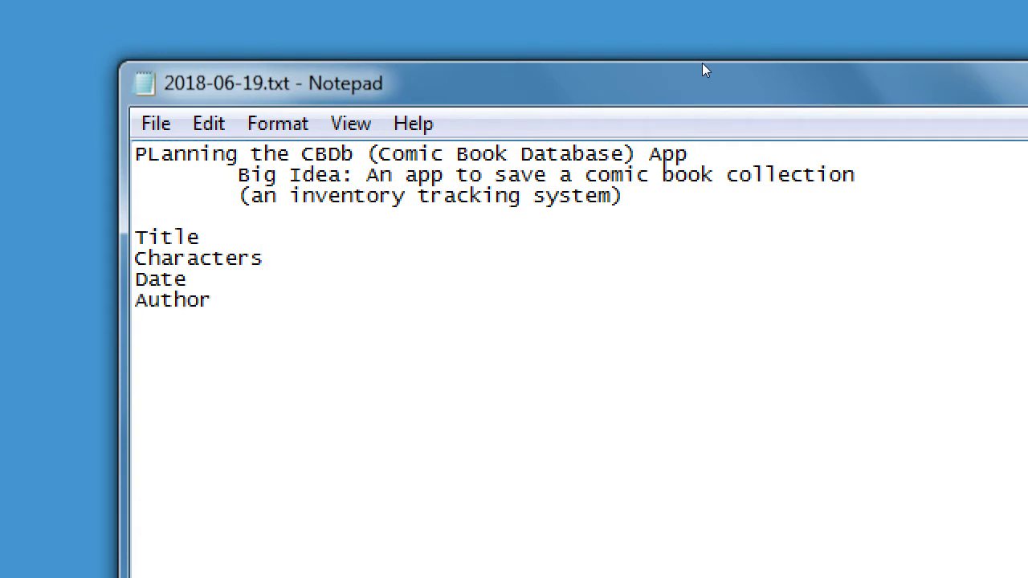
{"action": "type", "text": "N"}
{"action": "key", "text": "BackSpace"}
{"action": "type", "text": "ISBM"}
{"action": "key", "text": "BackSpace"}
{"action": "type", "text": "n"}
{"action": "key", "text": "BackSpace"}
{"action": "type", "text": "N"}
{"action": "key", "text": "Return"}
Continue the list with Number, Publisher, Photos/images of the comic and Condition.
{"action": "type", "text": "Number"}
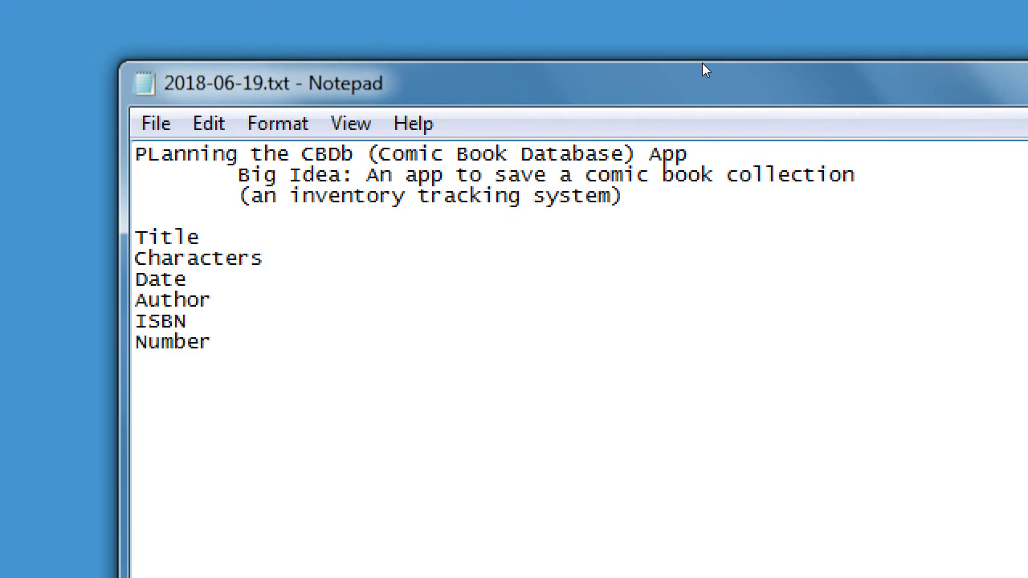
{"action": "key", "text": "Return"}
{"action": "type", "text": "Publisher"}
{"action": "key", "text": "Return"}
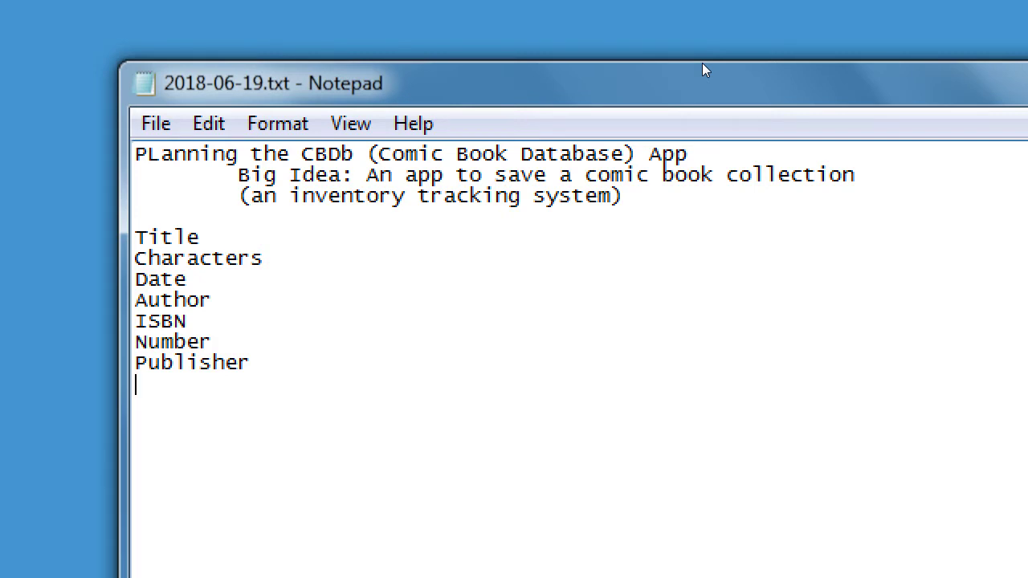
{"action": "type", "text": "Photos/images of the comic"}
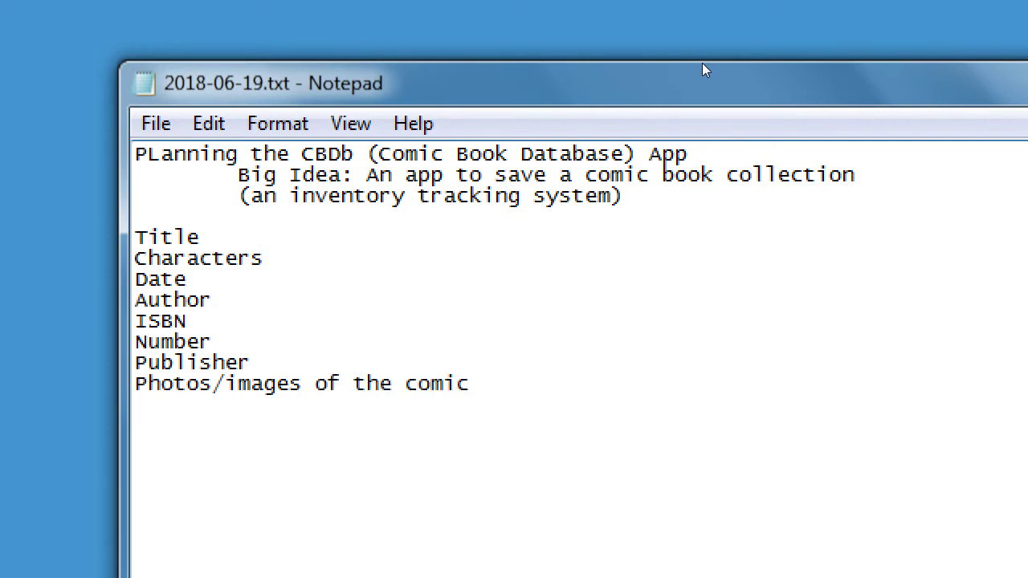
{"action": "key", "text": "Return"}
{"action": "type", "text": "Condition"}
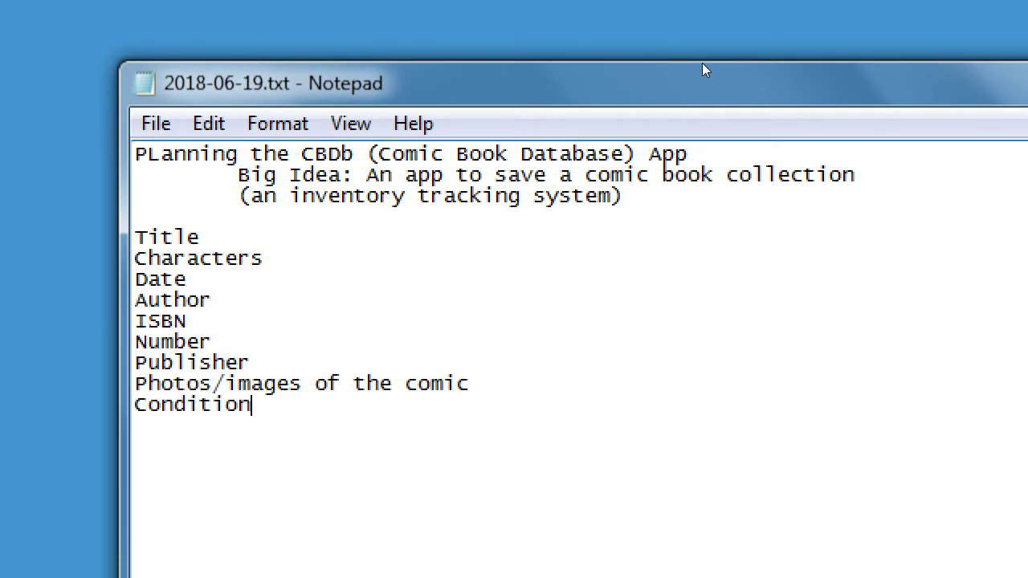
{"action": "key", "text": "Return"}
Insert a heading line above Title beginning 'Data about the comic to sa'.
{"action": "key", "text": "Up"}
{"action": "key", "text": "Right"}
{"action": "key", "text": "Right"}
{"action": "key", "text": "shift+Up"}
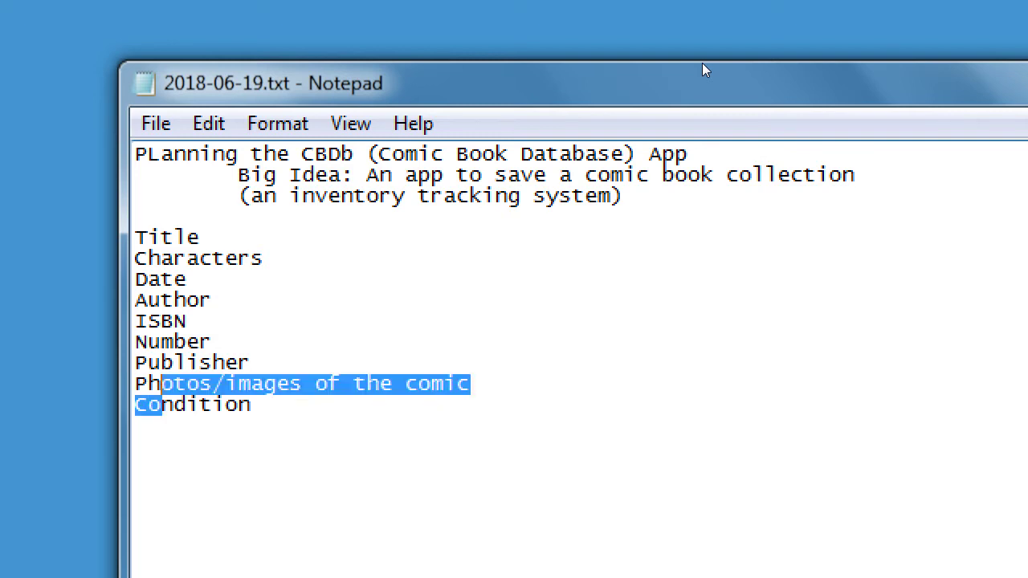
{"action": "key", "text": "shift+Up"}
{"action": "key", "text": "shift+Up"}
{"action": "key", "text": "shift+Up"}
{"action": "key", "text": "shift+Up"}
{"action": "key", "text": "shift+Up"}
{"action": "key", "text": "shift+Up"}
{"action": "key", "text": "shift+Up"}
{"action": "key", "text": "ctrl+End"}
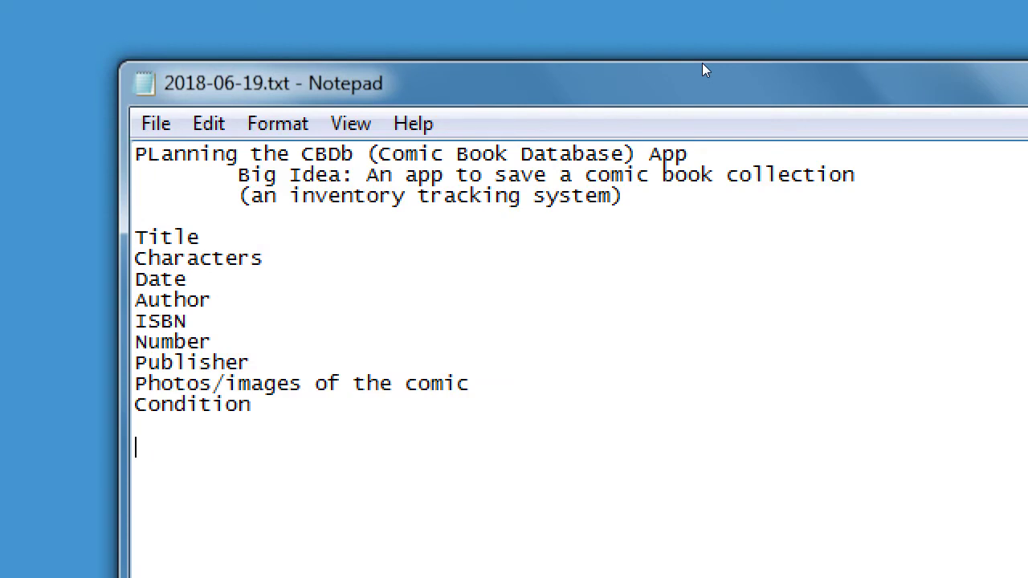
{"action": "key", "text": "Up"}
{"action": "key", "text": "Up"}
{"action": "key", "text": "Up"}
{"action": "key", "text": "Up"}
{"action": "key", "text": "Up"}
{"action": "key", "text": "Up"}
{"action": "key", "text": "Up"}
{"action": "key", "text": "Up"}
{"action": "key", "text": "Up"}
{"action": "key", "text": "Up"}
{"action": "key", "text": "Up"}
{"action": "key", "text": "Return"}
{"action": "type", "text": "Data about the comic to sa"}
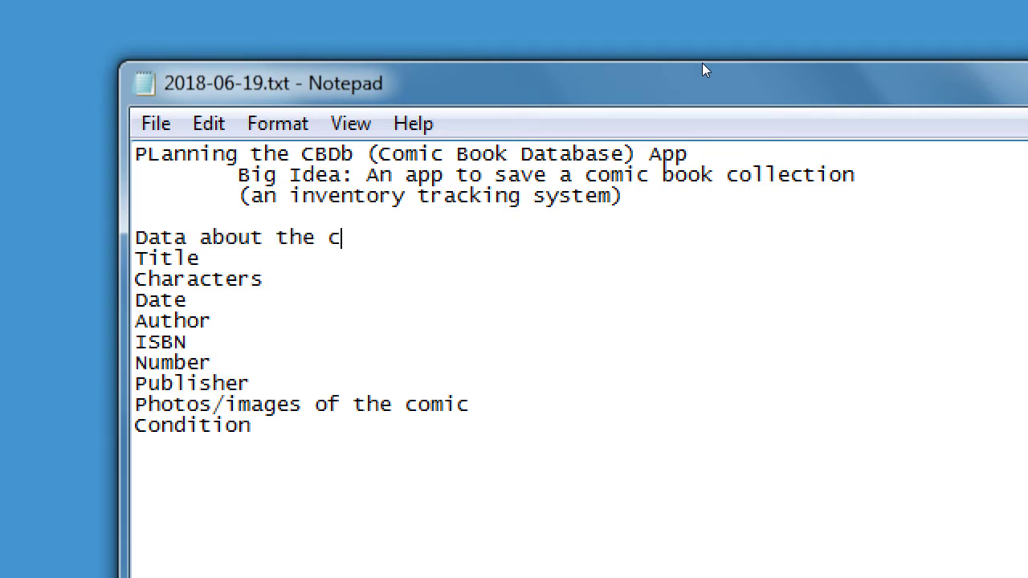